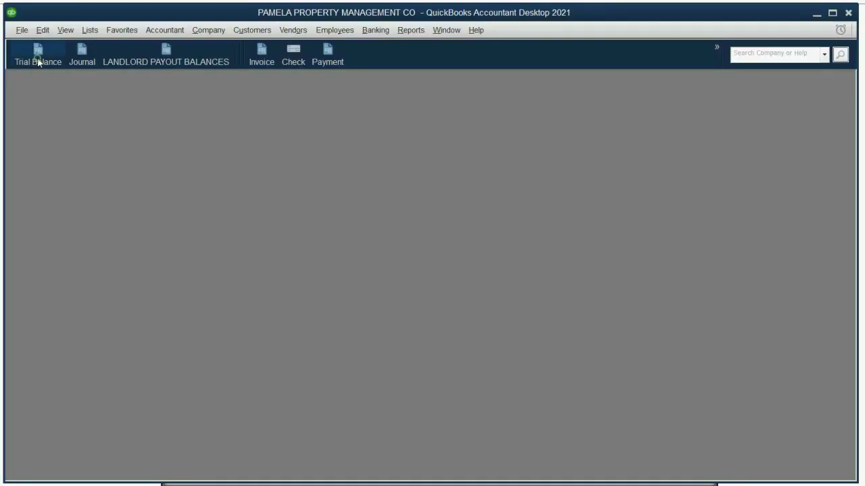
Open the Trial Balance and enlarge its window to show 14,000.00 cash and rent payable
left_click(35, 59)
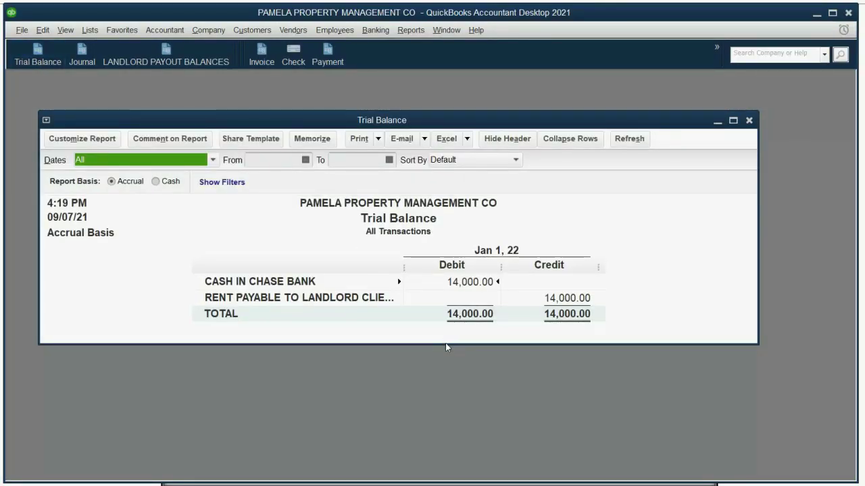
left_click_drag(446, 344, 447, 391)
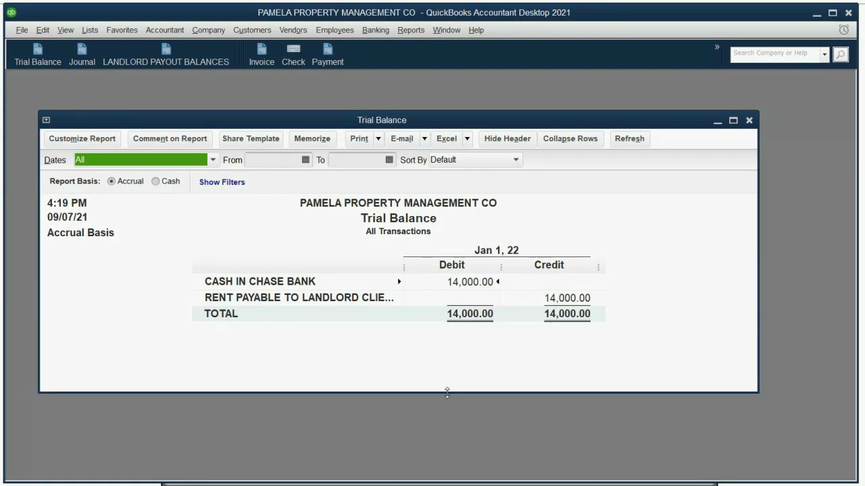
Start a new invoice dated 01/31/2022 for the first landlord's first tenant job
left_click(255, 58)
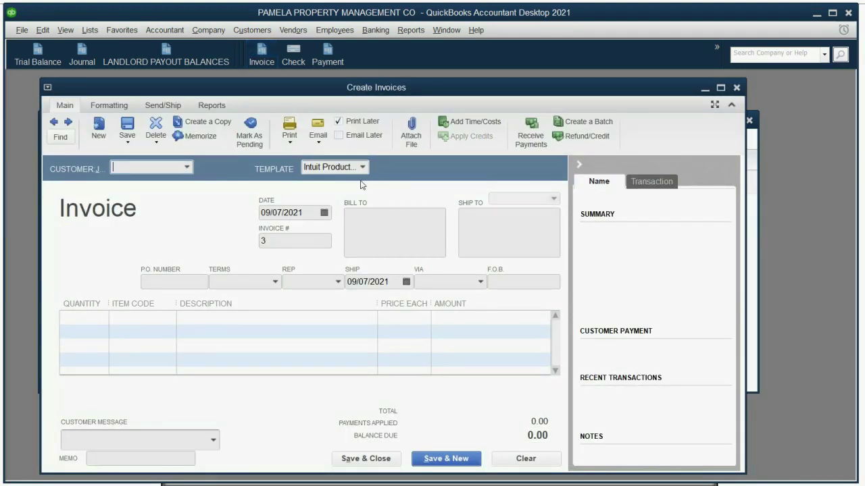
left_click(324, 212)
left_click(364, 233)
left_click(365, 233)
left_click(364, 233)
left_click(364, 233)
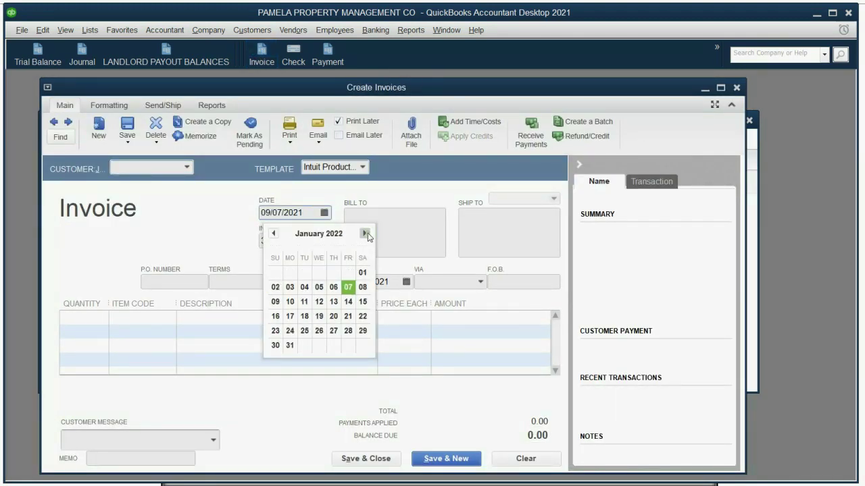
left_click(289, 345)
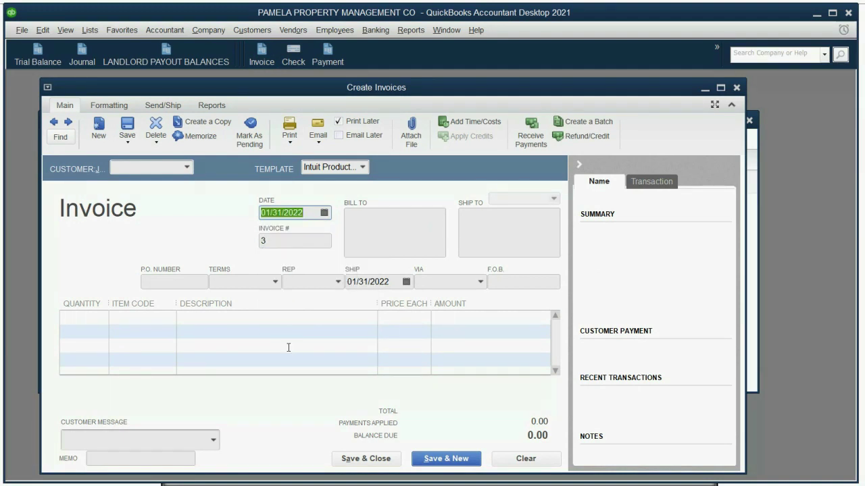
left_click(187, 168)
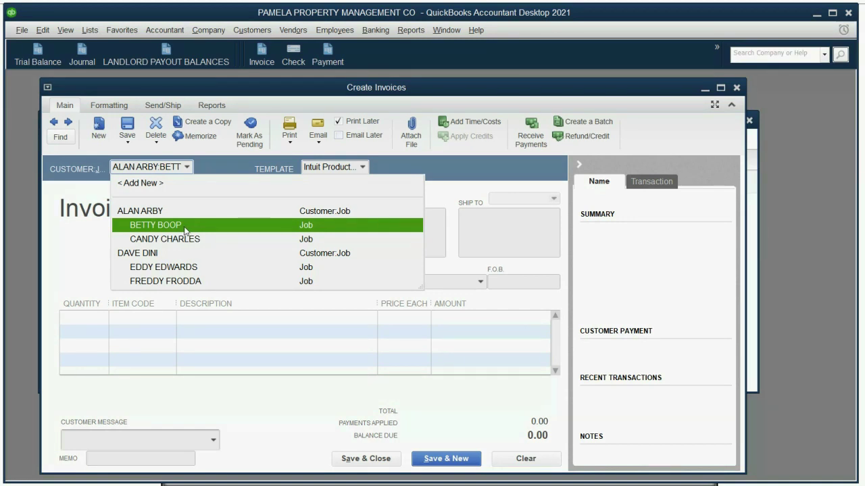
left_click(186, 231)
Add a PROPERTY MANAGEMENT SERVICES line for 300.00
left_click(169, 321)
left_click(170, 319)
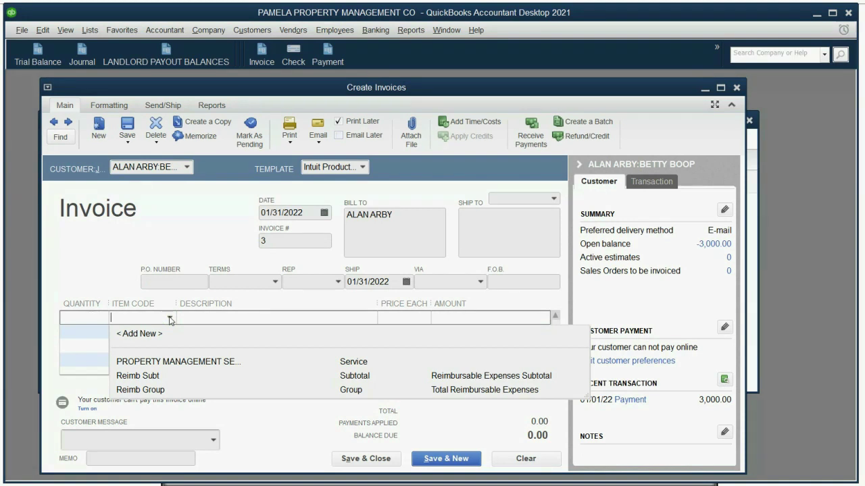
left_click(192, 363)
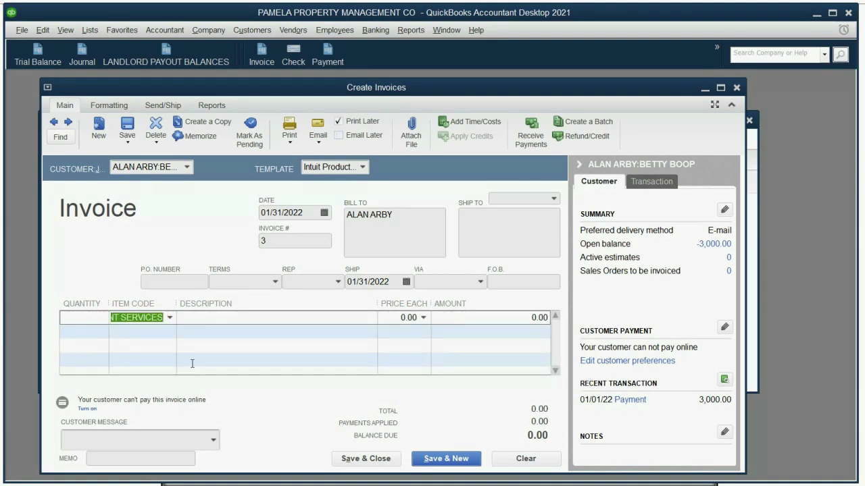
left_click(484, 315)
type("300")
key("Tab")
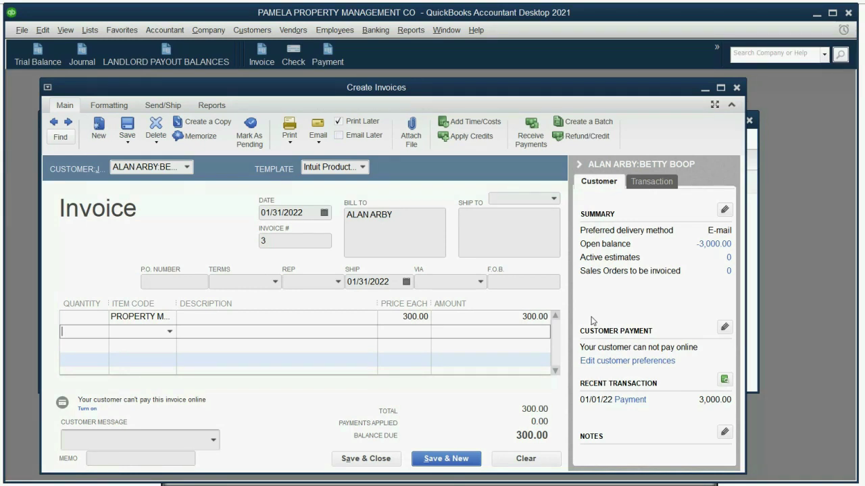
Save the invoice and apply the customer's available credits to it
left_click(383, 459)
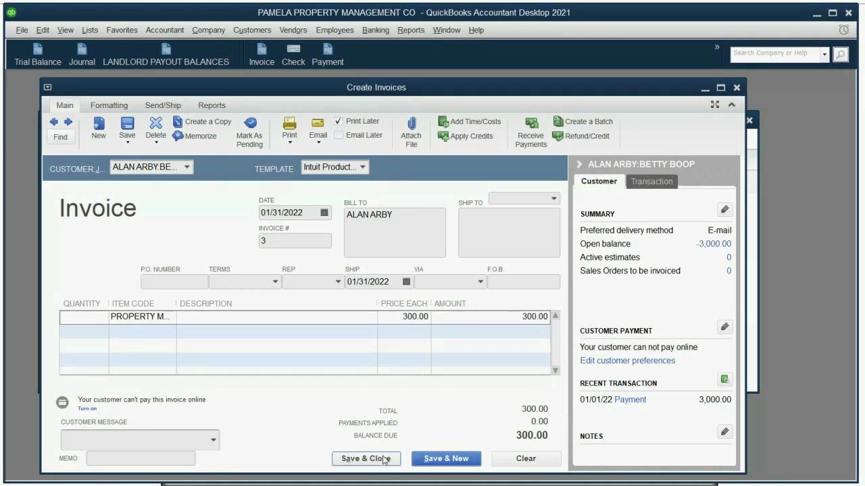
left_click(369, 219)
left_click(380, 247)
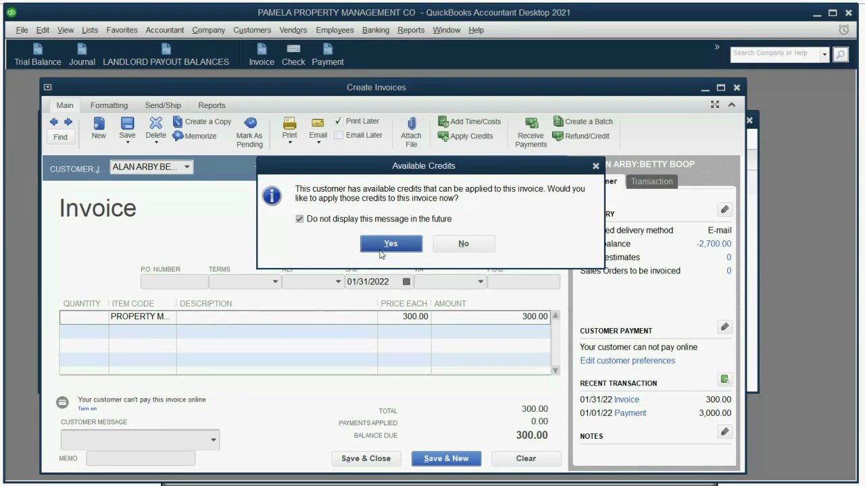
left_click(619, 76)
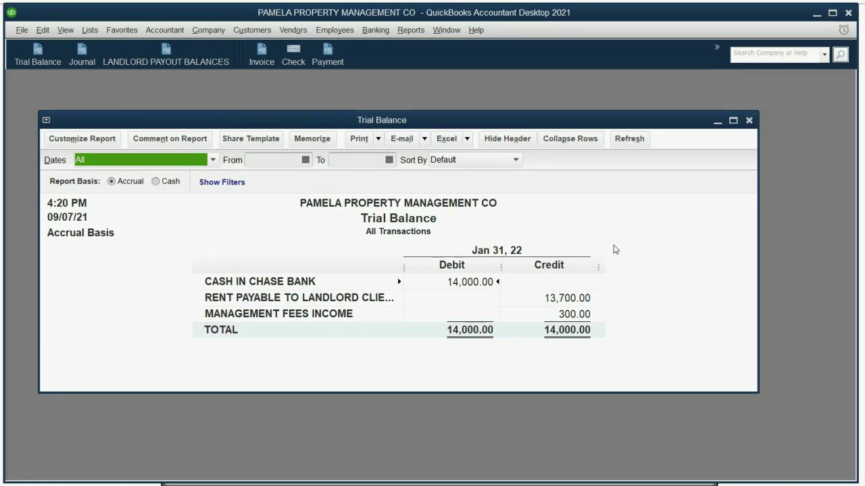
Widen the Trial Balance account column, then view the new invoice row in Landlord Payout Balances
left_click_drag(403, 273, 419, 267)
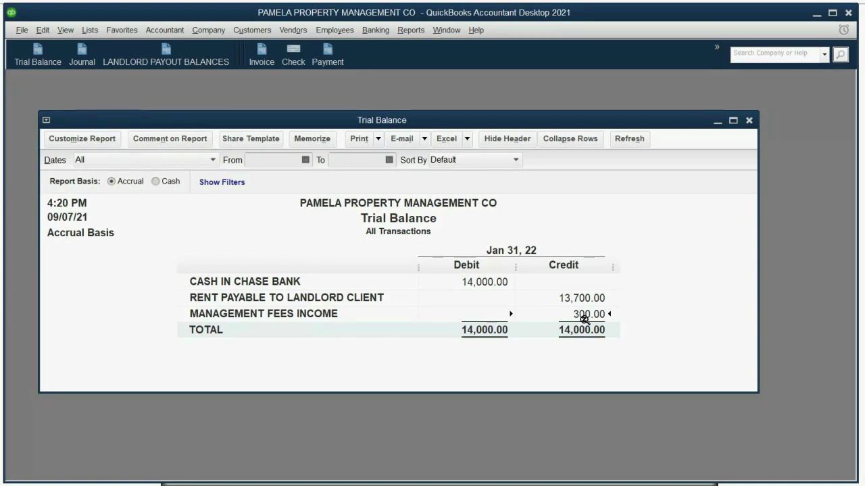
left_click(170, 59)
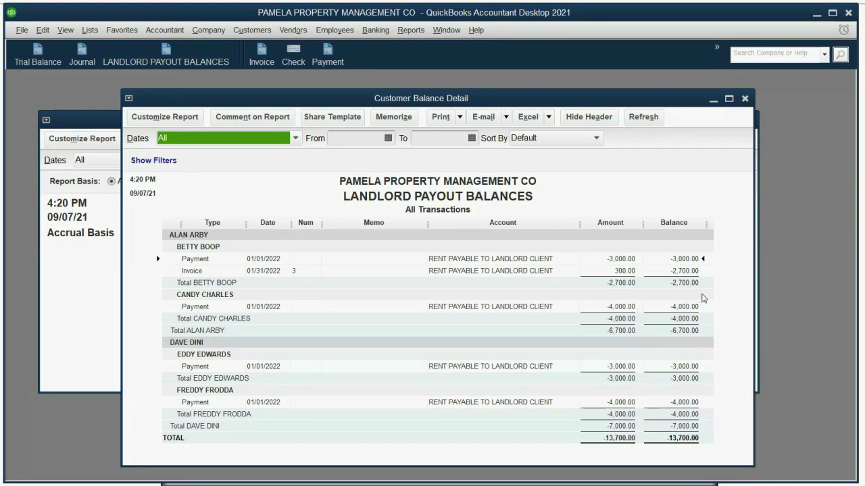
left_click(695, 272)
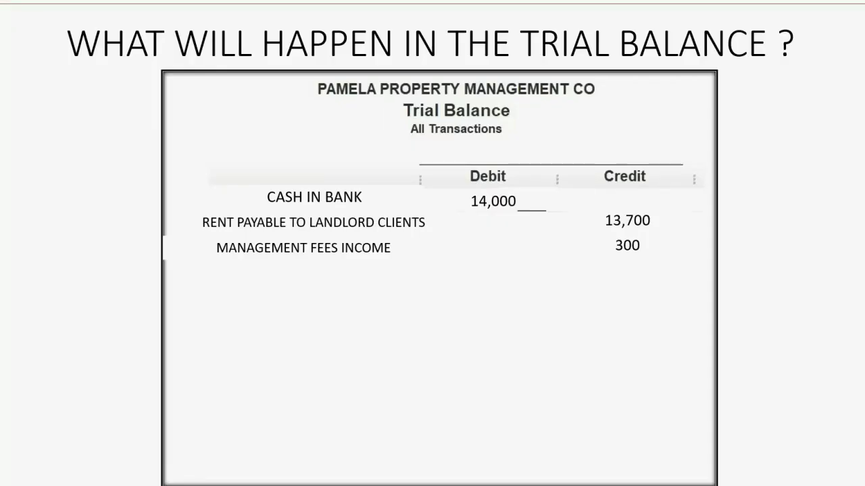
Present the Example 2 slides on the $400 invoice, then start a new QuickBooks invoice
left_click(763, 373)
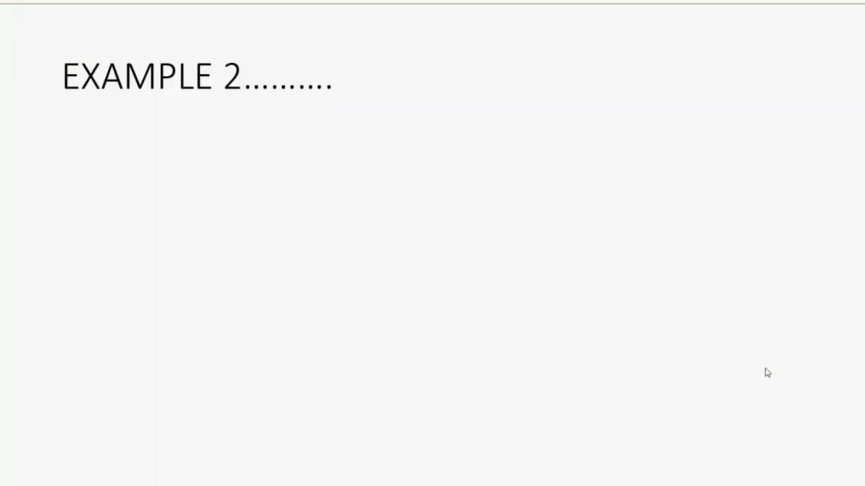
left_click(785, 368)
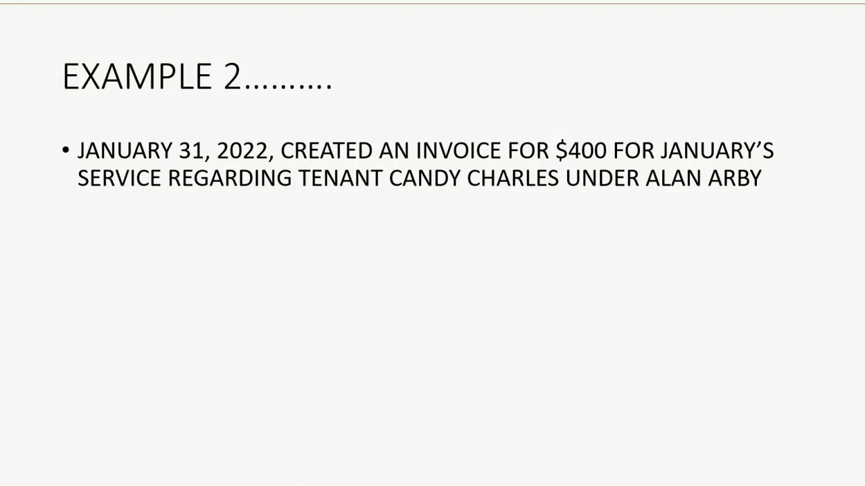
key("Right")
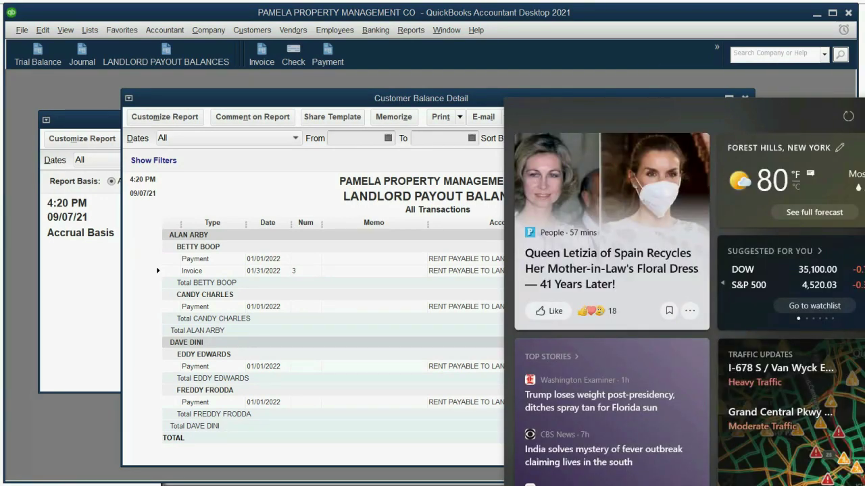
left_click(563, 142)
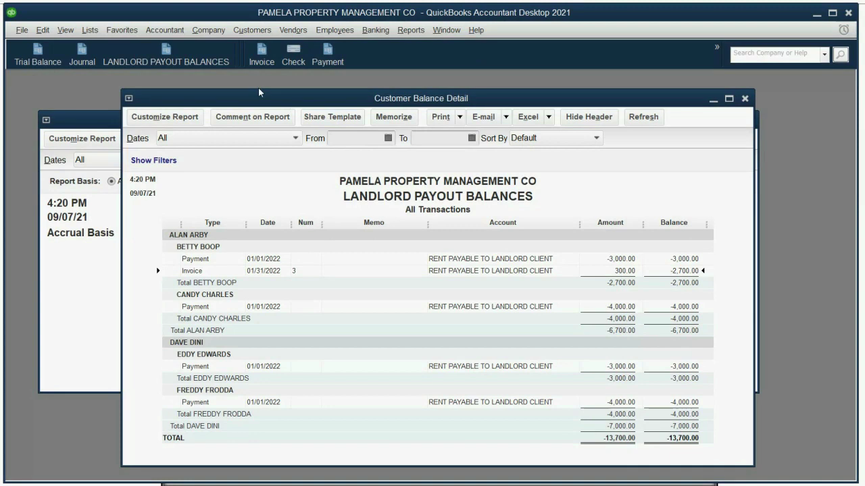
left_click(260, 55)
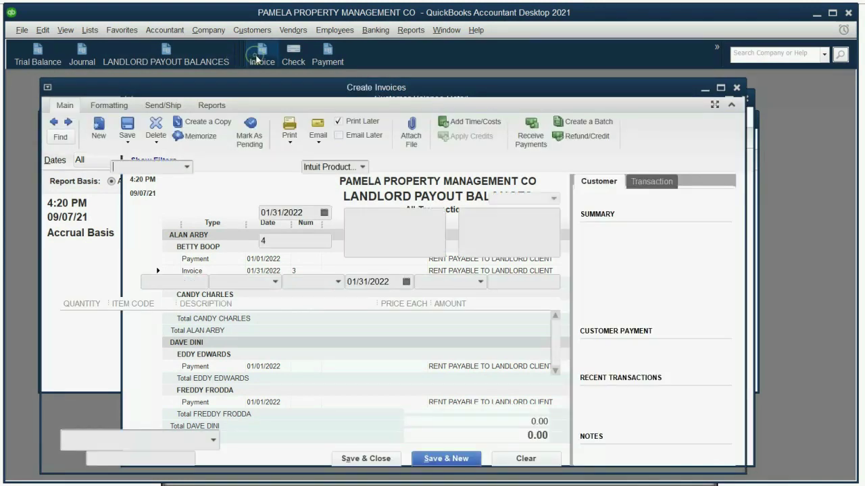
Bill the first landlord's second tenant job 400.00 for property management services
left_click(187, 167)
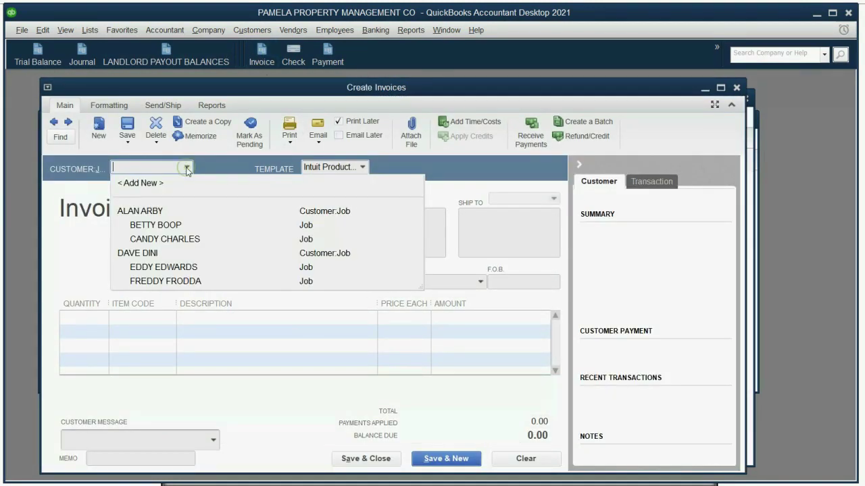
left_click(186, 240)
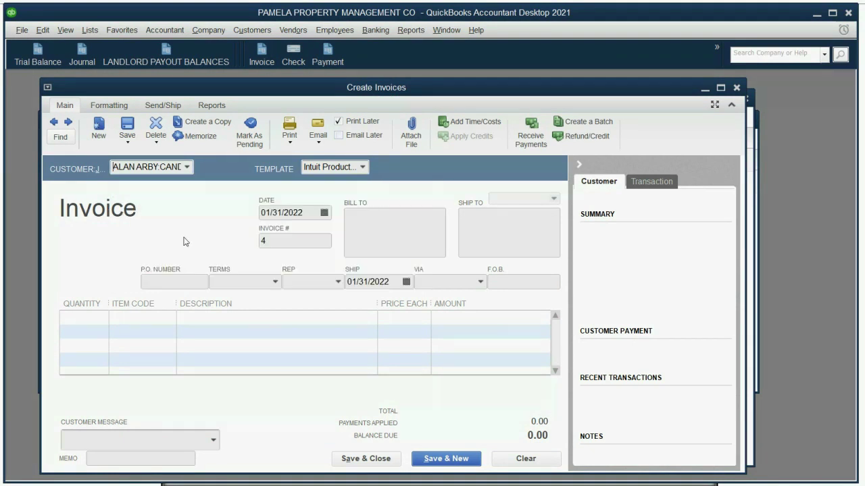
left_click(162, 315)
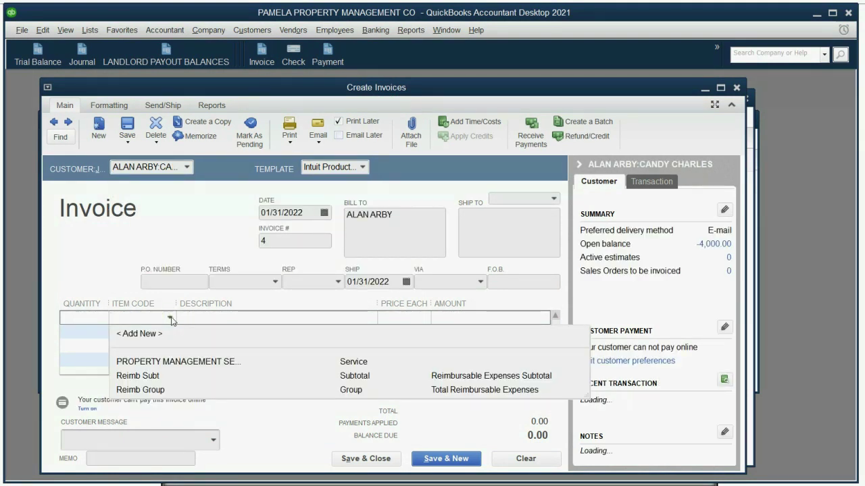
left_click(173, 367)
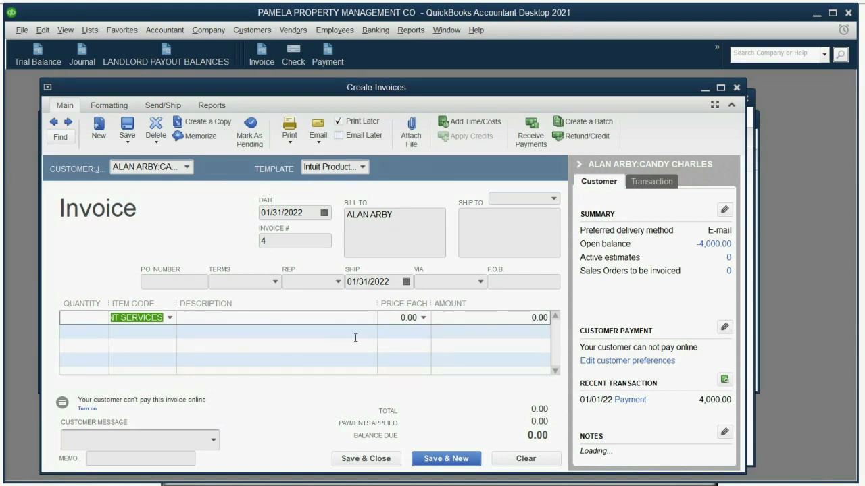
left_click(469, 318)
type("4000")
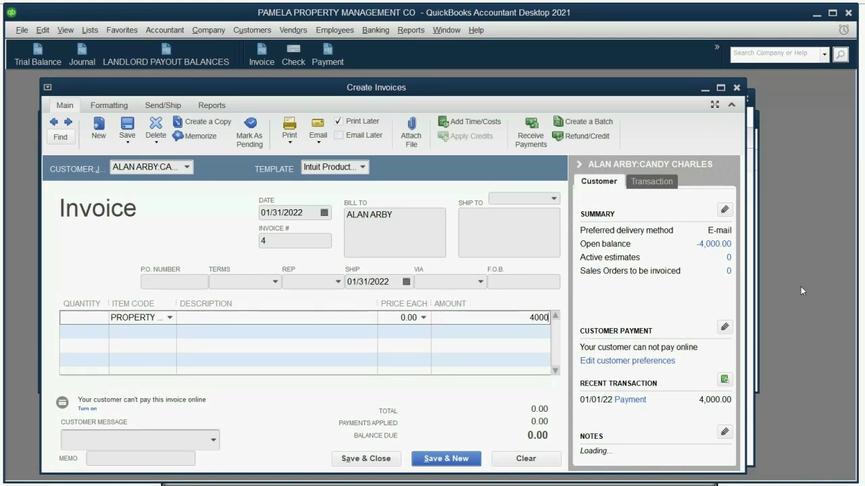
key("BackSpace")
key("Tab")
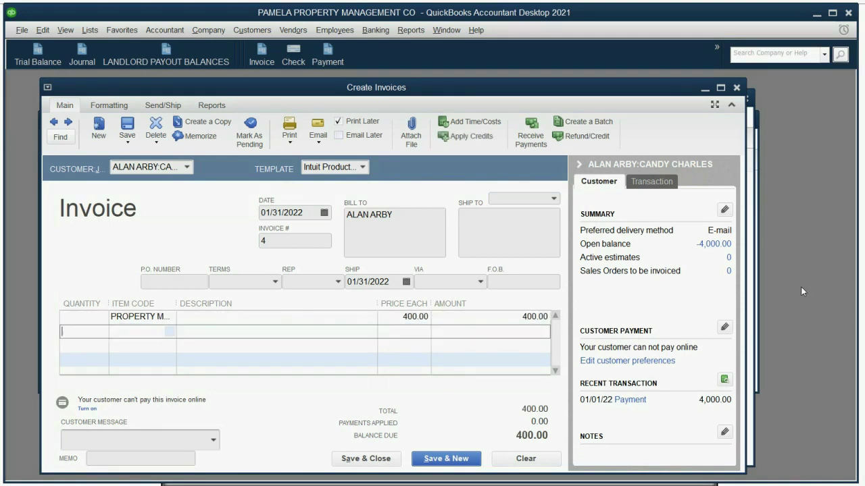
Change the invoice number to 2, confirm the 400.00 amount, and save
left_click(292, 242)
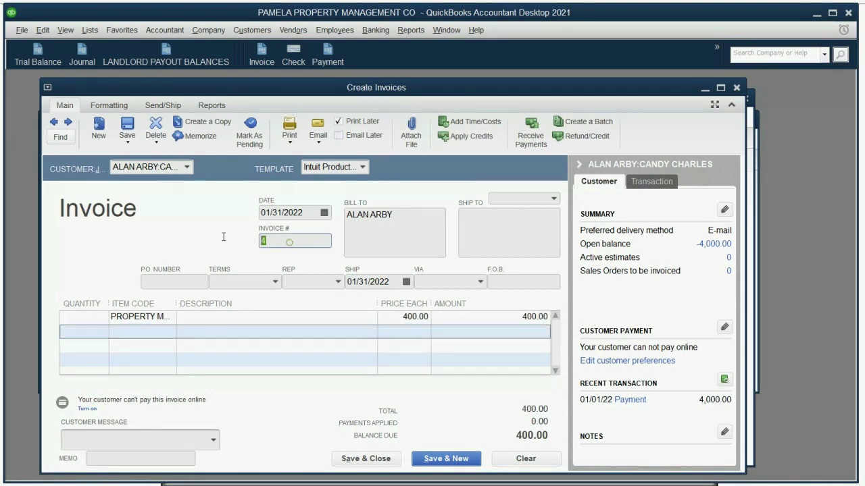
type("2")
left_click(356, 252)
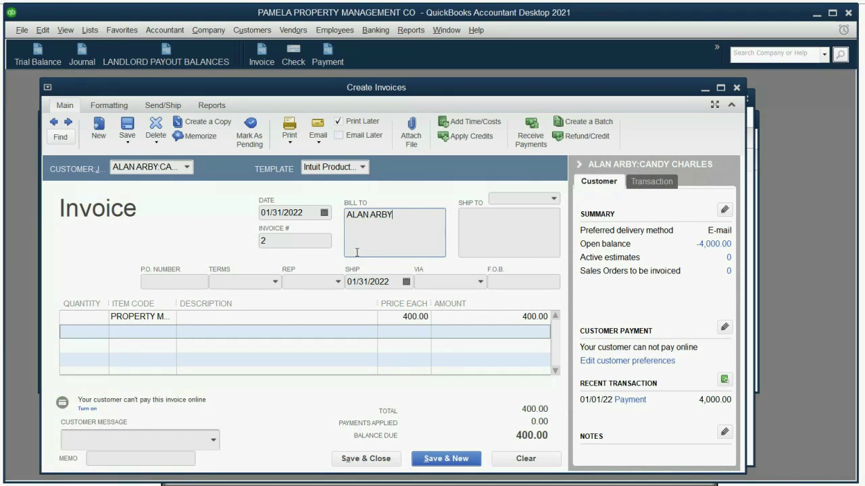
left_click(499, 318)
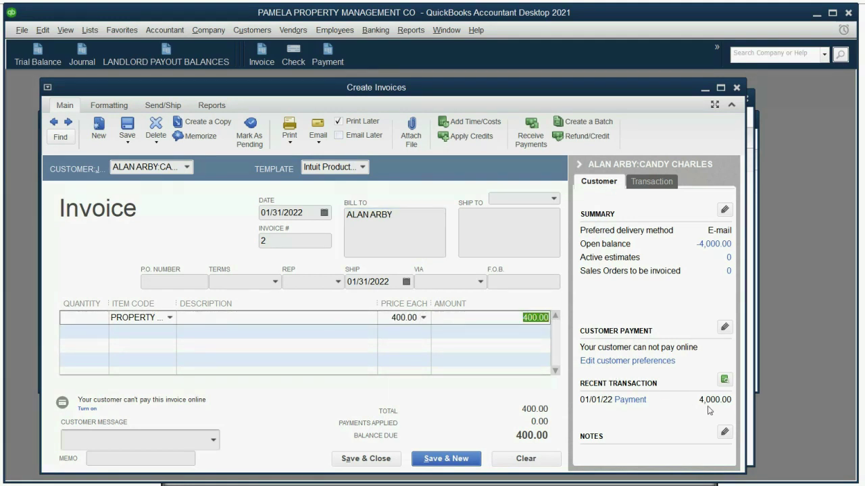
key("Home")
left_click(386, 464)
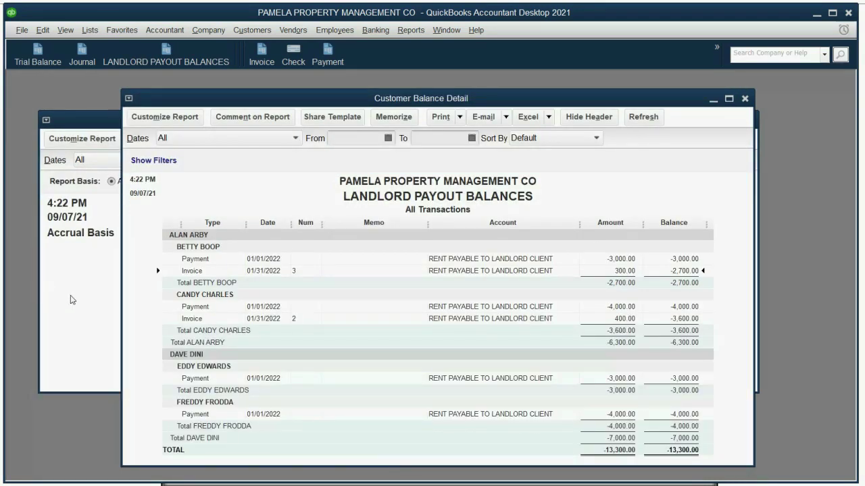
Enlarge the payout report and review the second tenant's 4,000 payment, 400 invoice and totals
left_click(81, 302)
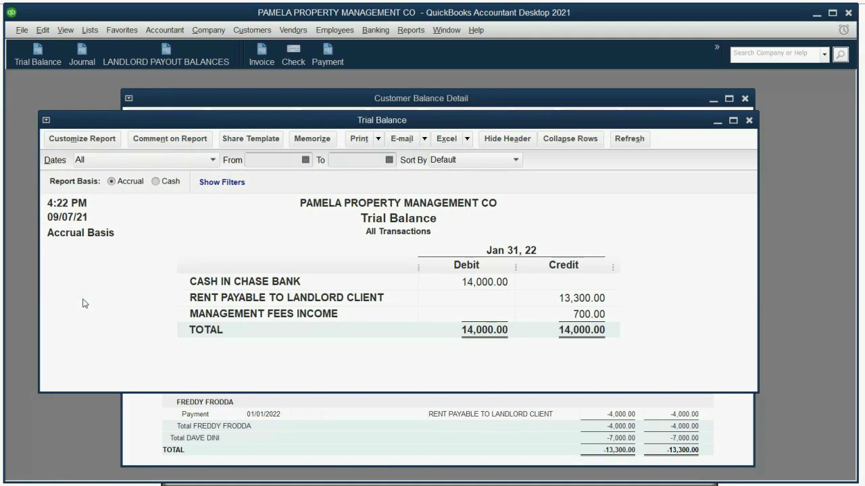
left_click(133, 410)
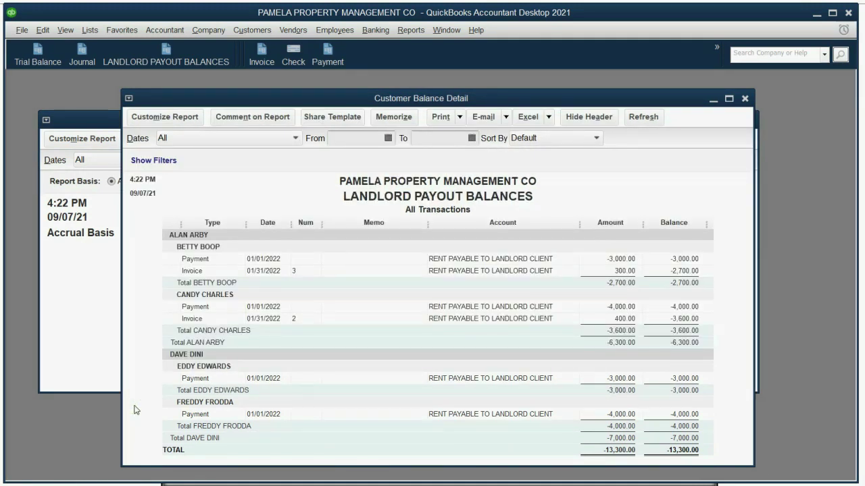
left_click_drag(326, 466, 325, 474)
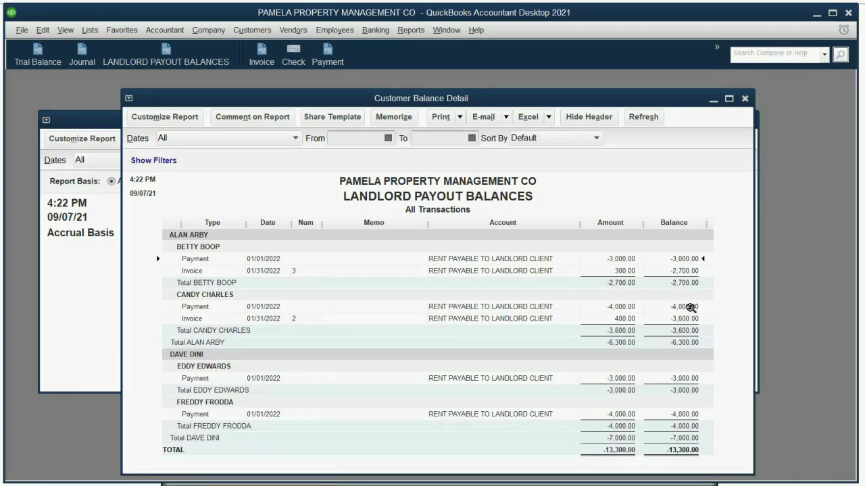
left_click(690, 307)
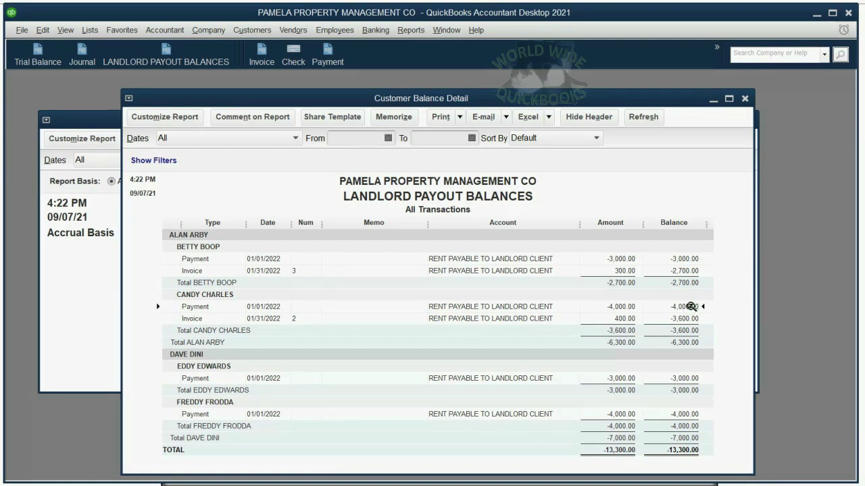
left_click(626, 319)
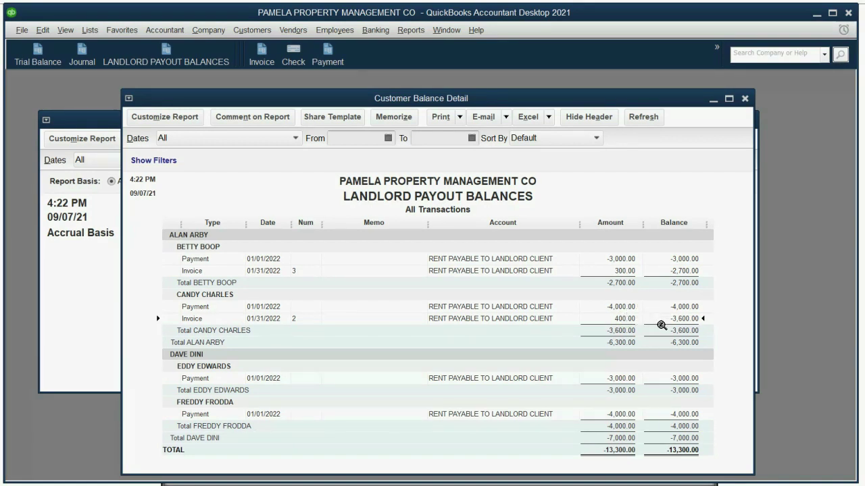
left_click(675, 329)
left_click(683, 342)
left_click(690, 271)
double_click(685, 318)
left_click(685, 315)
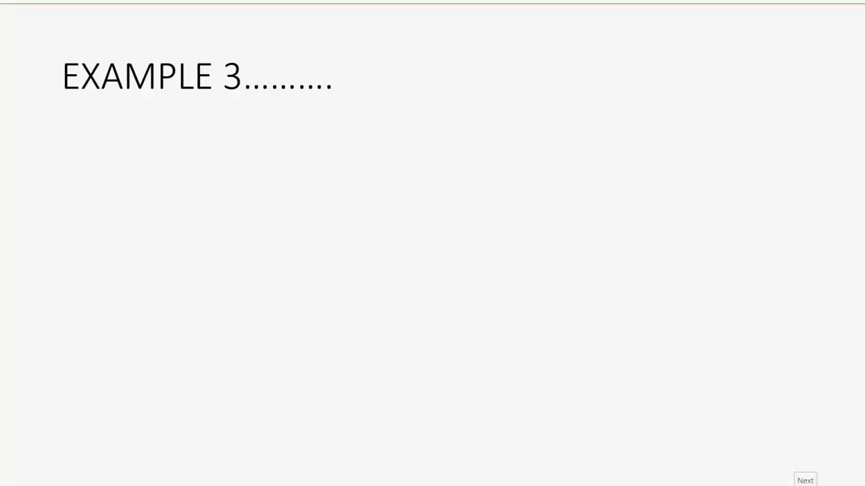
Present Example 3's $300 invoice and the expected 1,000 fees income, then return to QuickBooks
key("Right")
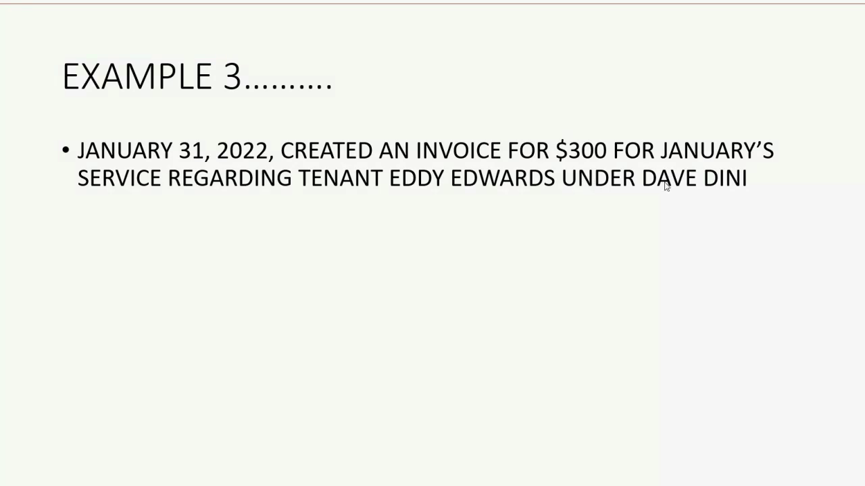
left_click(705, 430)
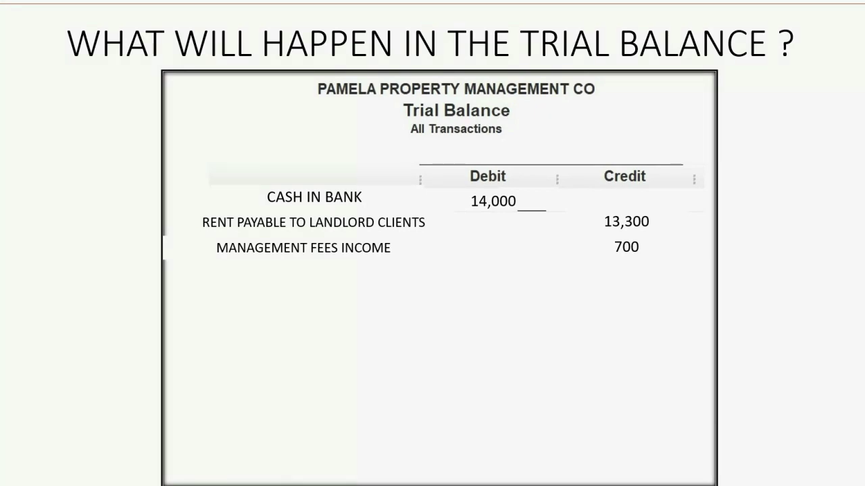
key("Right")
key("Right")
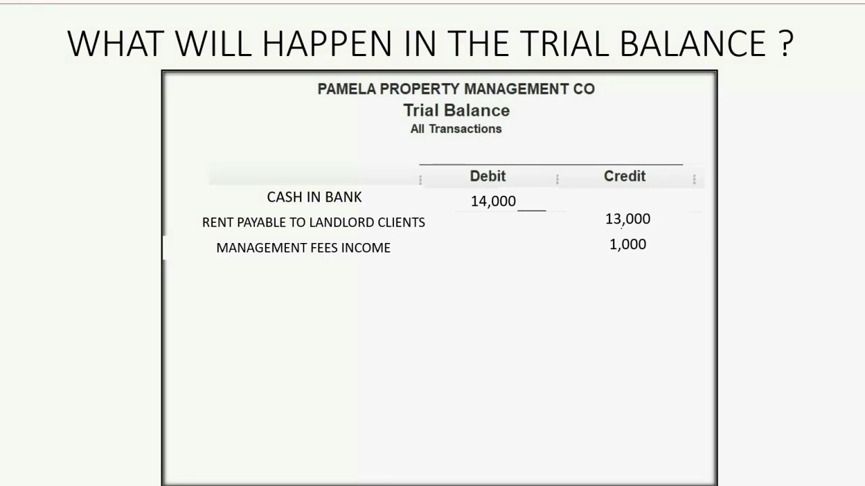
left_click(676, 452)
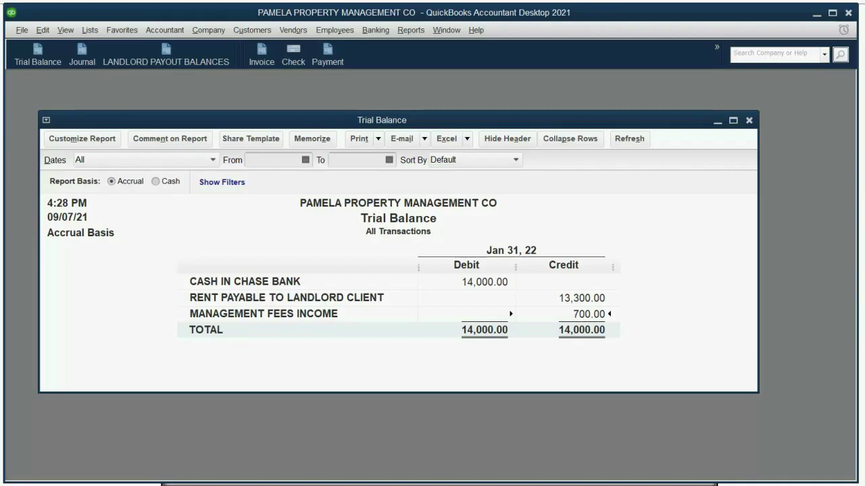
Start invoice 3 dated 01/31/2022 for the second landlord's first tenant job
left_click(261, 57)
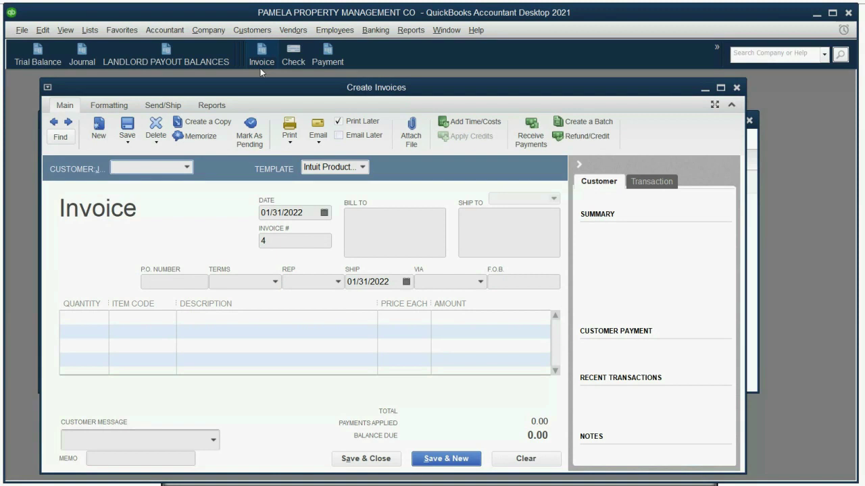
left_click(324, 213)
left_click(325, 213)
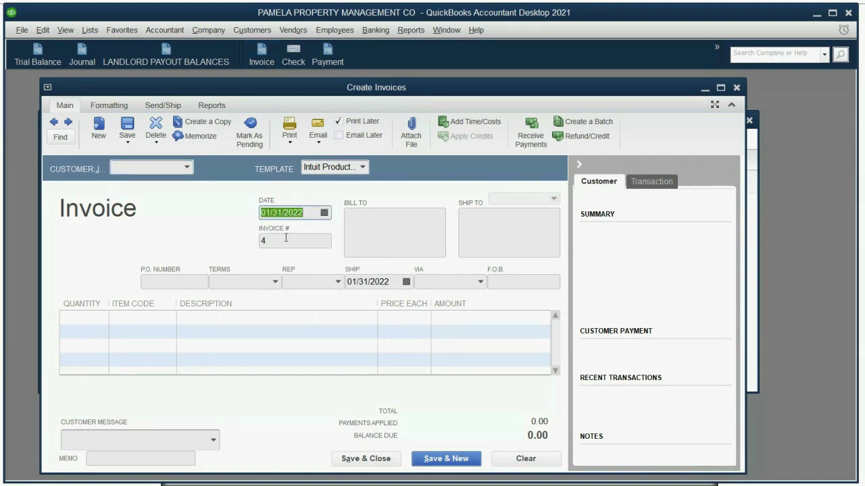
key("Tab")
type("3")
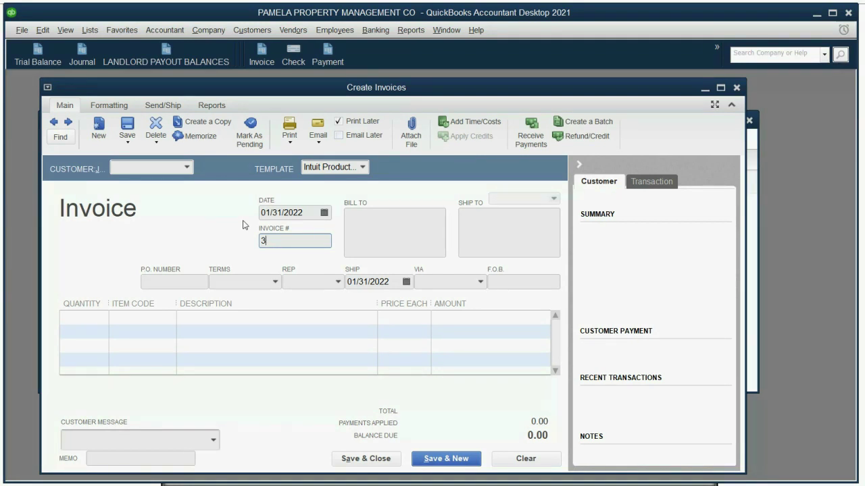
left_click(187, 167)
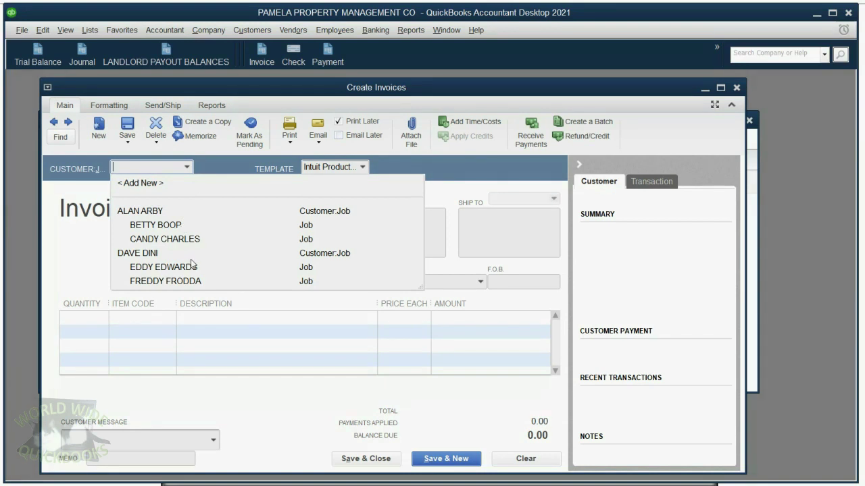
left_click(185, 169)
left_click(185, 169)
left_click(157, 268)
left_click(404, 281)
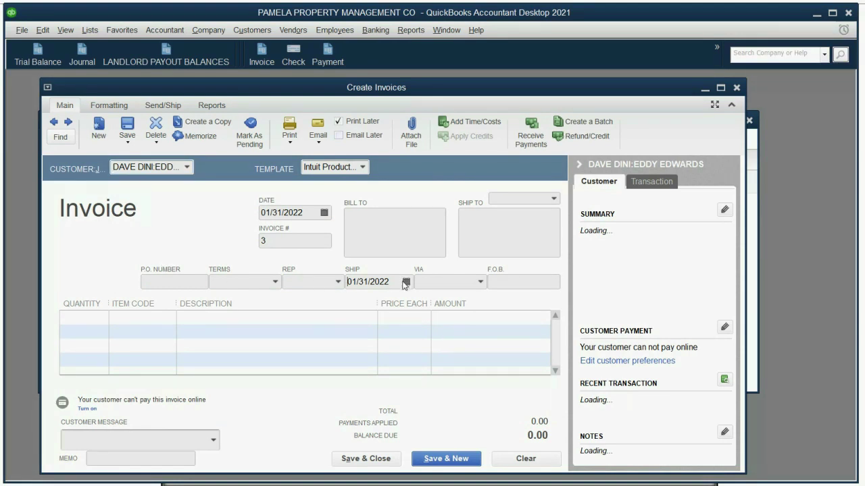
Bill 300.00 for property management and save, keeping the duplicate number 3
left_click(172, 316)
left_click(178, 361)
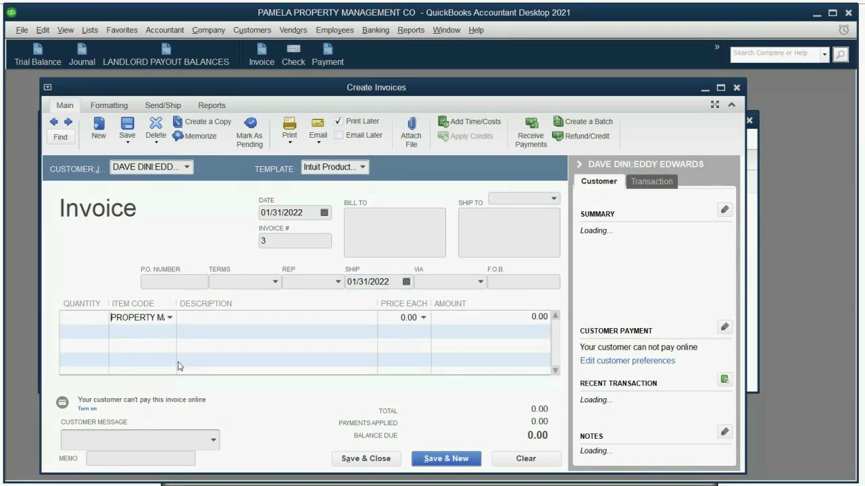
left_click(493, 317)
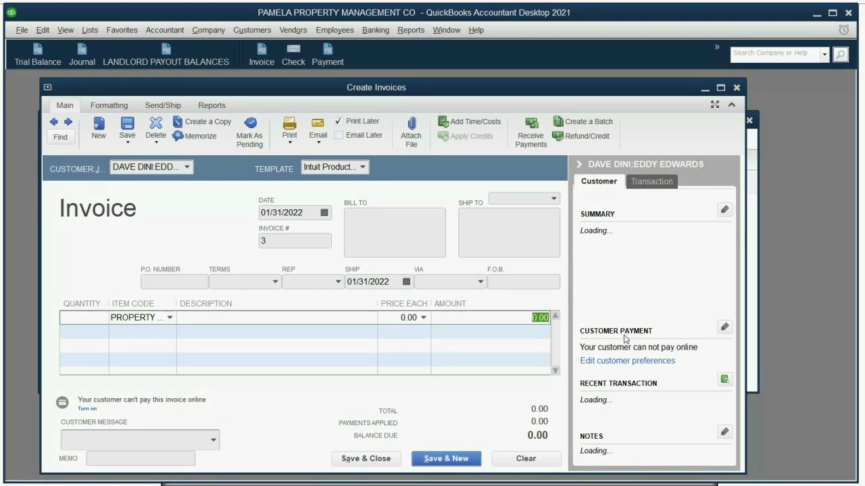
type("300")
key("Tab")
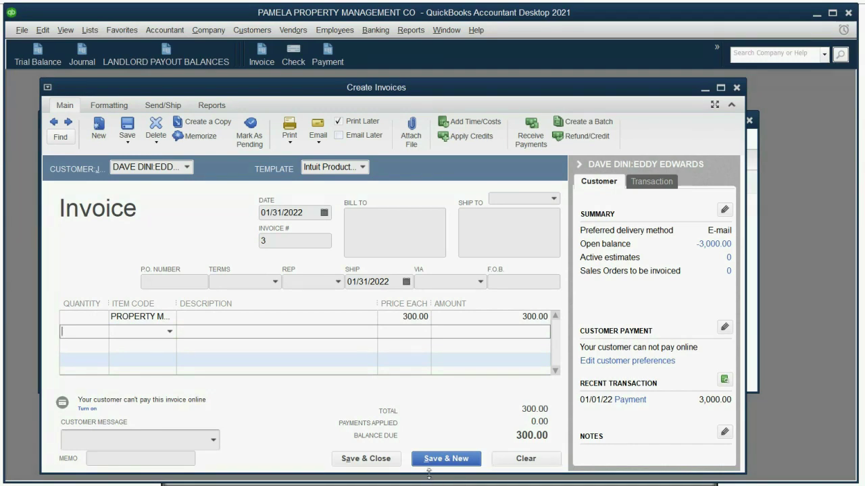
left_click(379, 459)
left_click(397, 209)
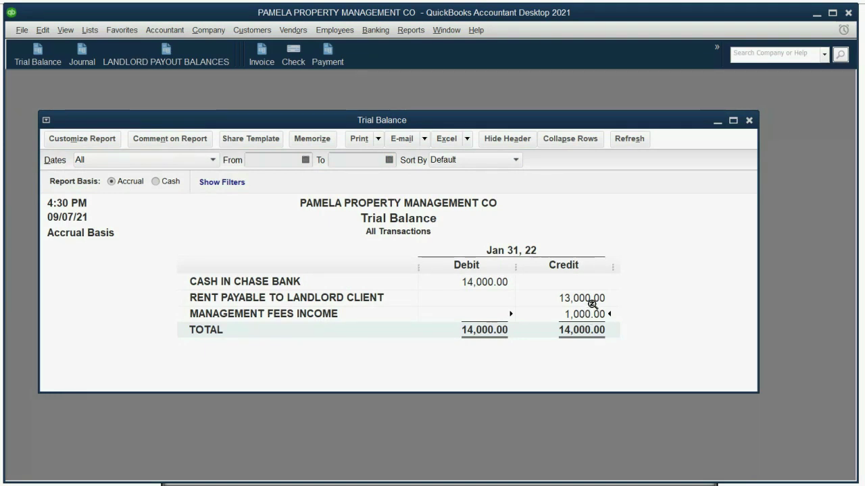
Open Landlord Payout Balances and select the second landlord's first tenant payment row
left_click(170, 62)
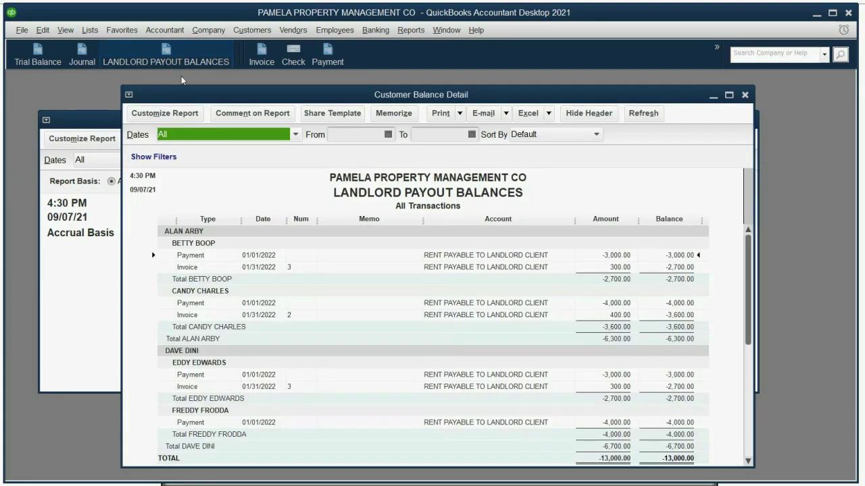
left_click(622, 376)
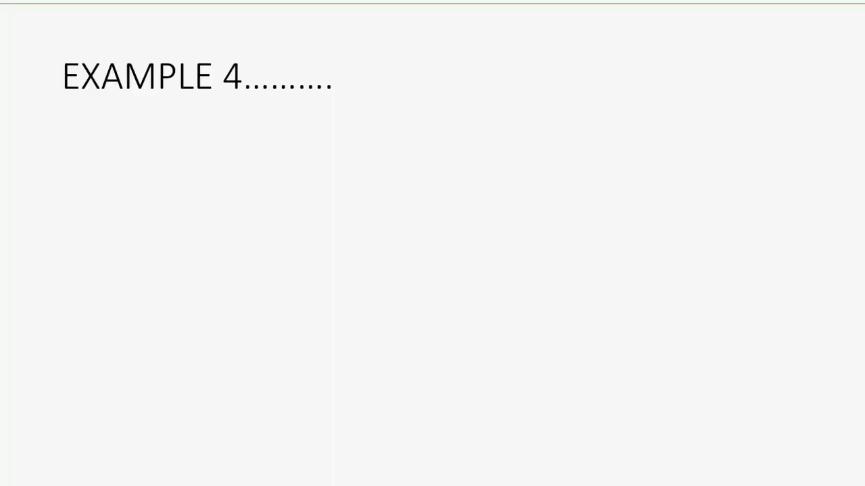
Present Example 4's $400 invoice with fees at 1,400 and rent payable 12,600, then return to QuickBooks
left_click(655, 425)
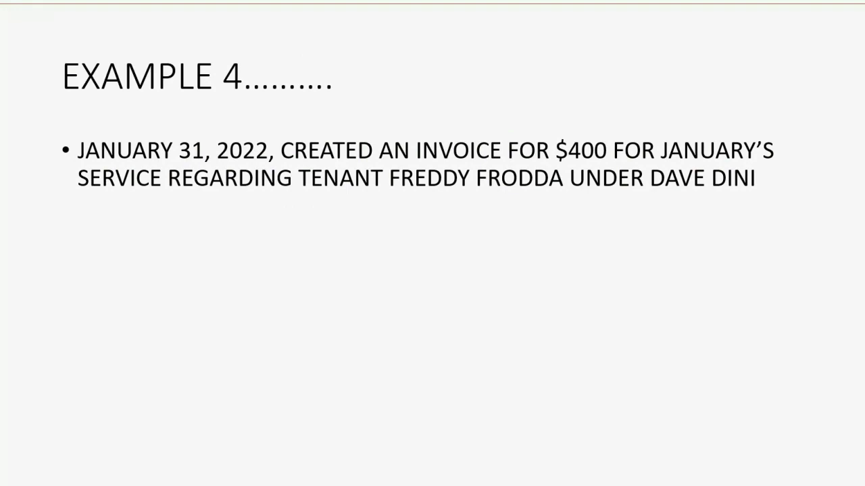
key("Right")
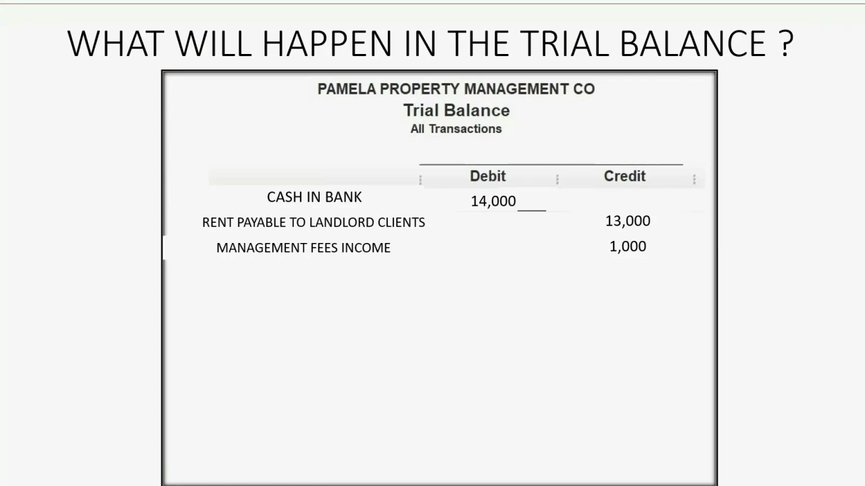
key("Right")
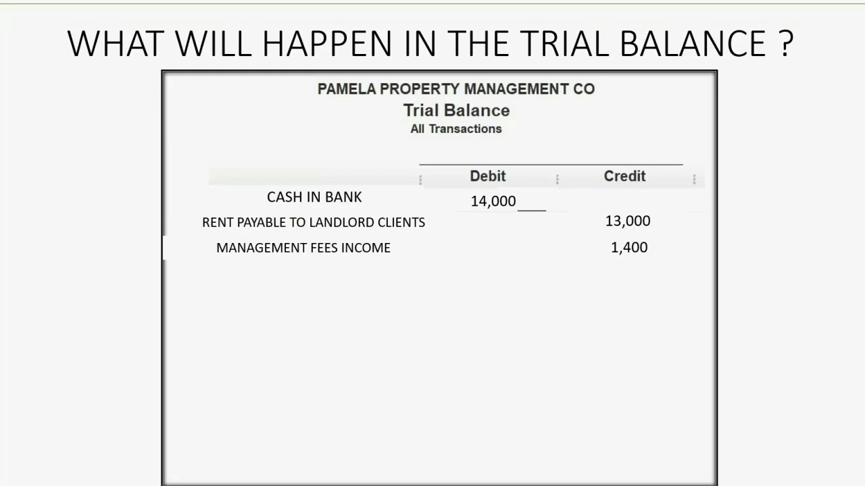
key("Right")
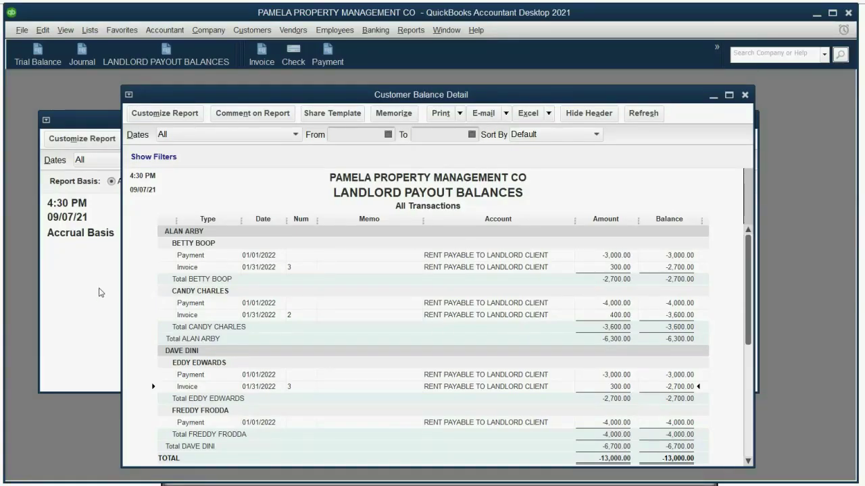
left_click(98, 292)
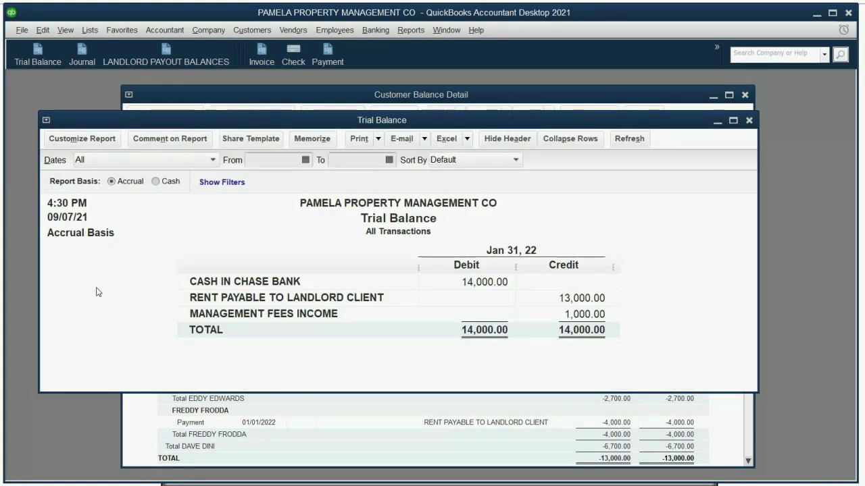
Start a new invoice for the second landlord's second tenant job with the Property Management item
left_click(259, 54)
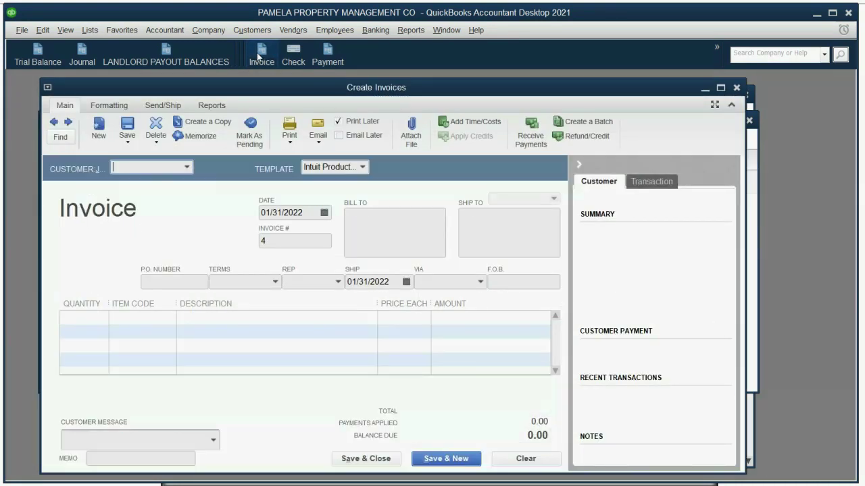
left_click(189, 168)
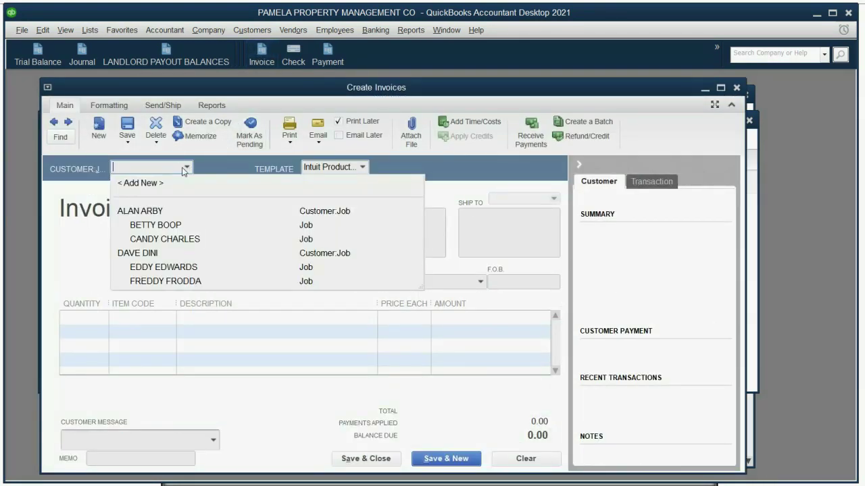
left_click(175, 280)
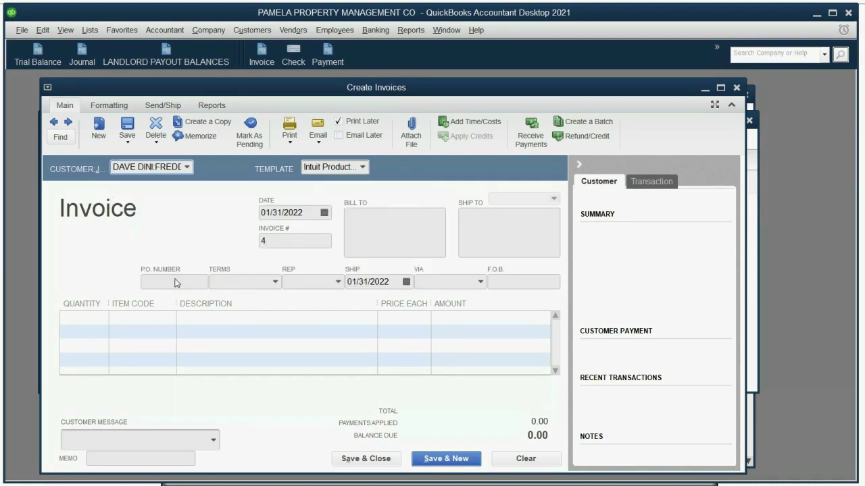
left_click(169, 319)
left_click(171, 363)
left_click(478, 316)
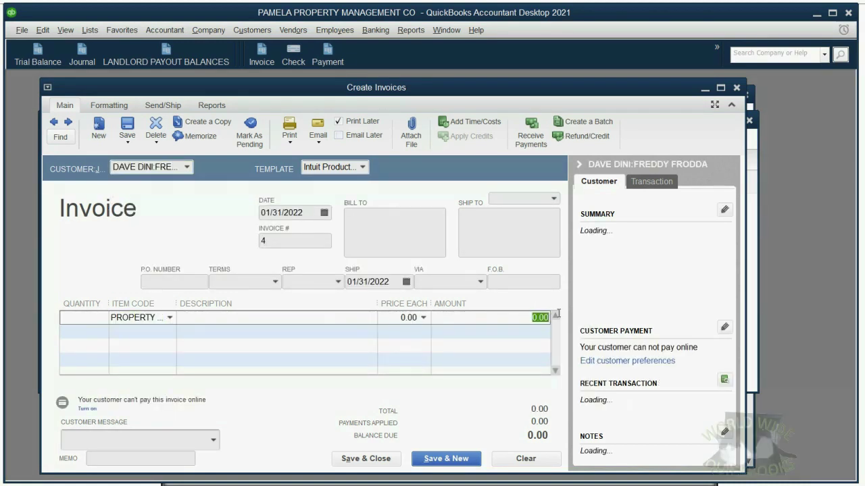
Enter a $400 amount on the line and save invoice 4
type("4000")
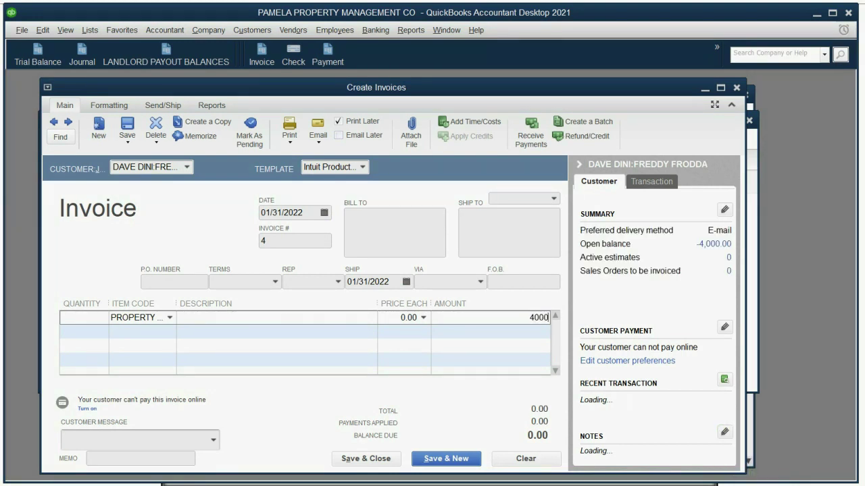
key("BackSpace")
key("Tab")
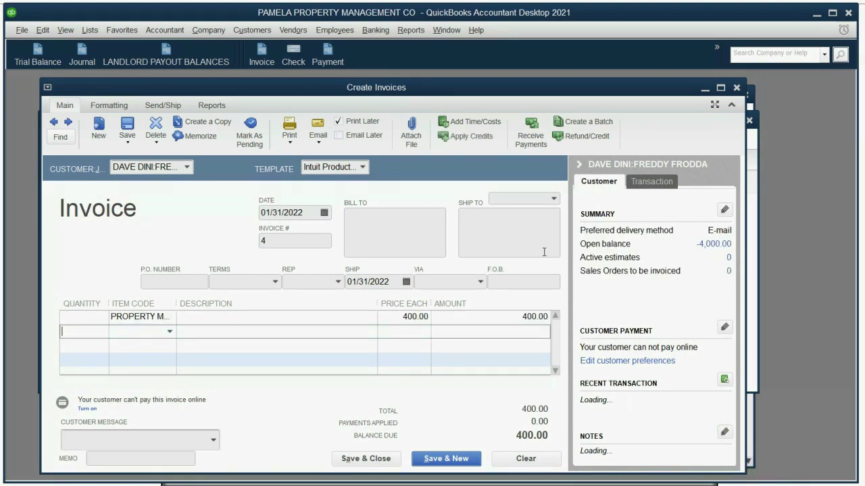
left_click(363, 459)
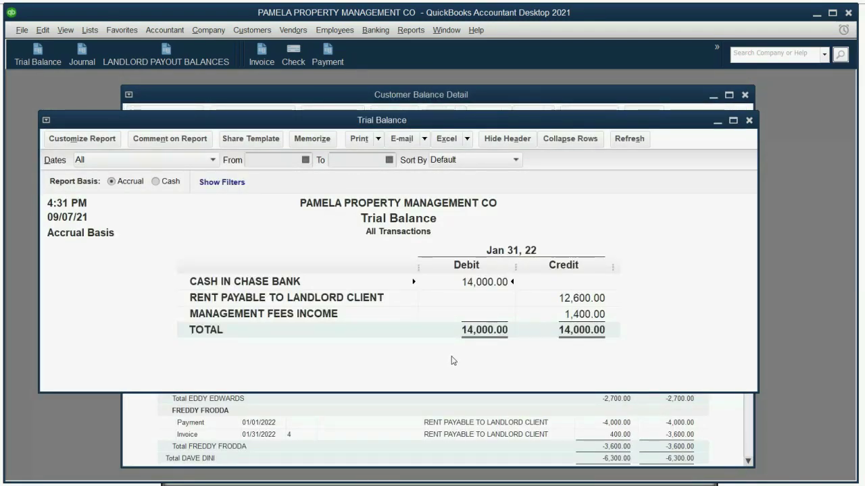
Bring the Landlord Payout Balances report forward and enlarge its window to show all rows
left_click(394, 445)
left_click_drag(319, 90, 319, 75)
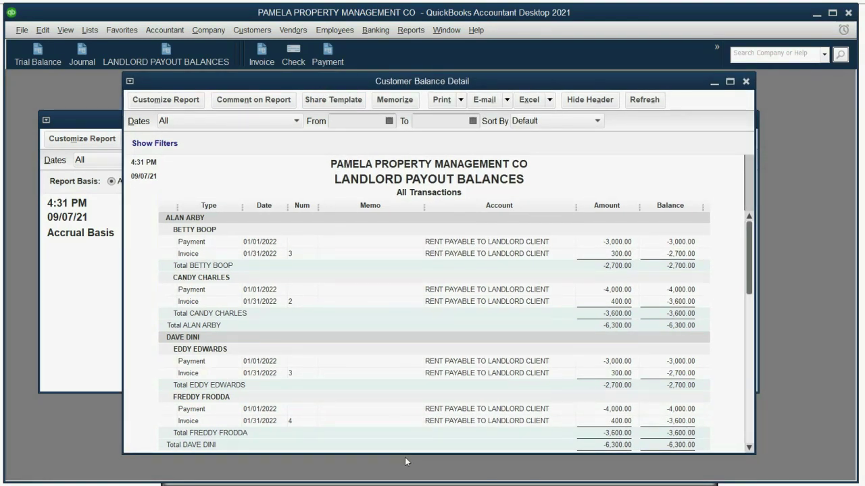
left_click_drag(405, 454, 399, 475)
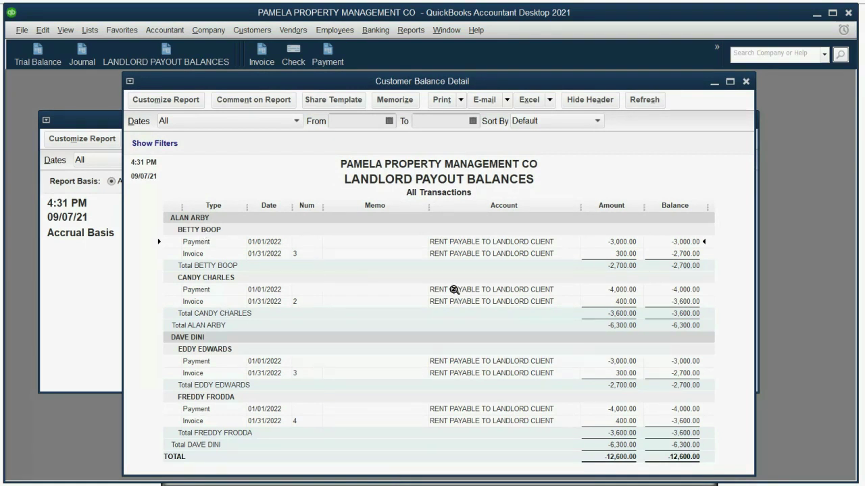
Review the landlord and tenant rows, then open invoice 2 from the report and close it
left_click(618, 327)
left_click(632, 267)
left_click(629, 241)
left_click(633, 314)
left_click(632, 301)
double_click(632, 301)
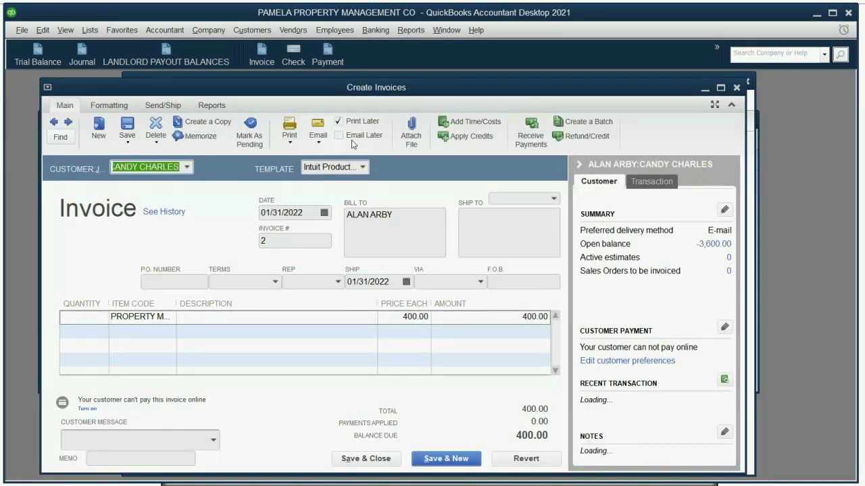
left_click(736, 88)
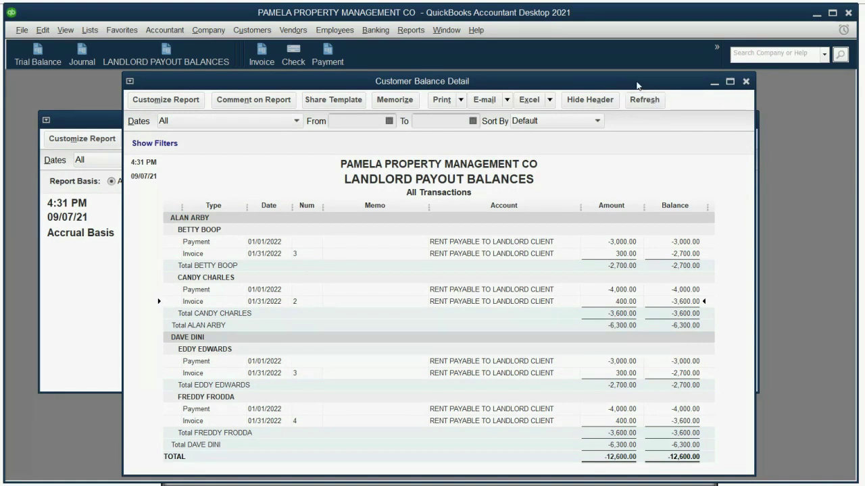